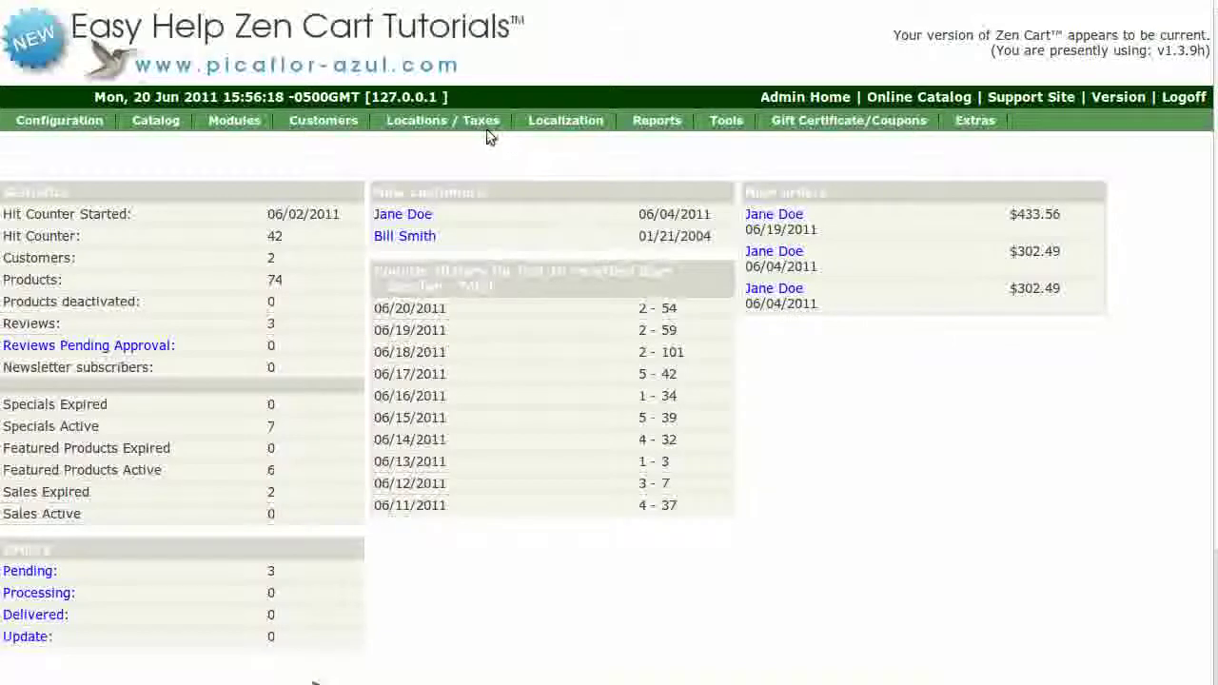
Step: Show the Locations / Taxes menu listing countries, zones, zone definitions, tax classes and tax rates
mouse_move(491, 127)
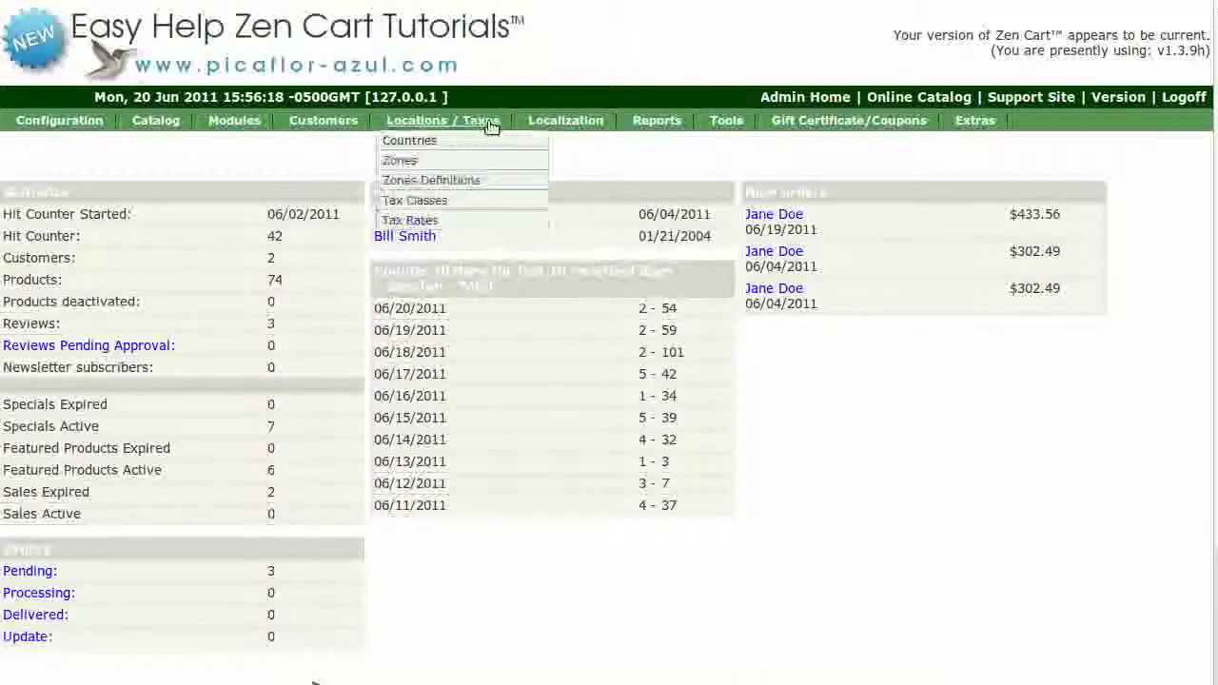
Step: Add a zone named 'United States' with code US under country United States
click(521, 164)
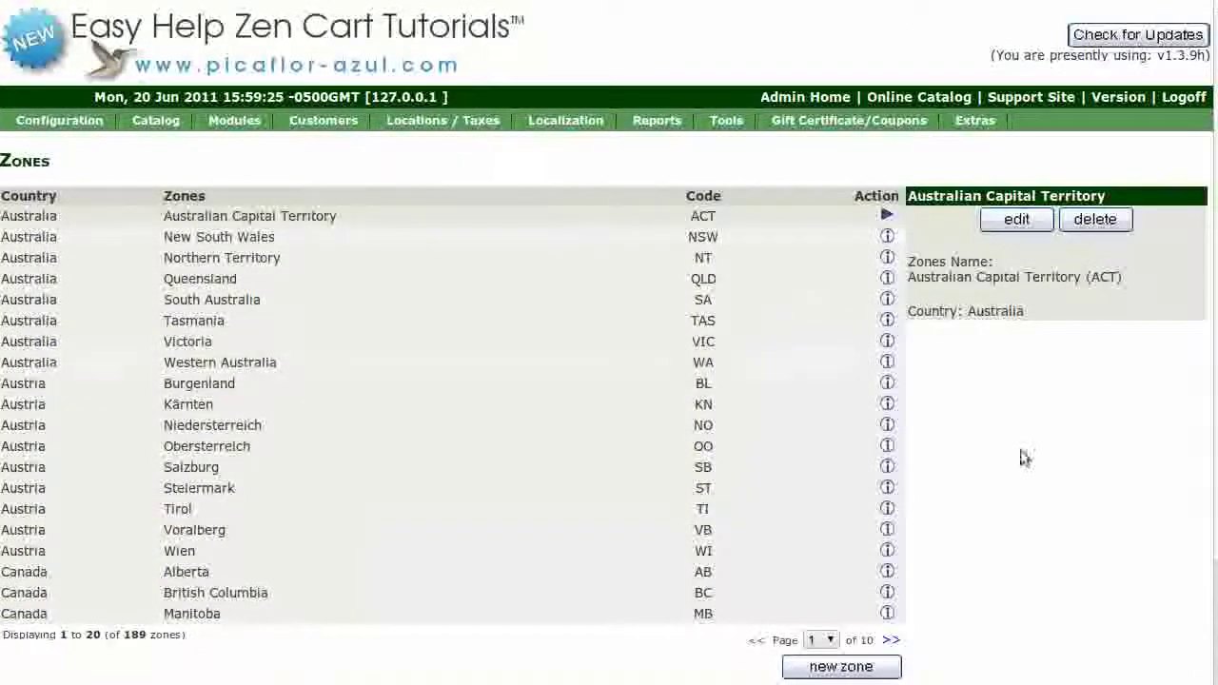
click(876, 666)
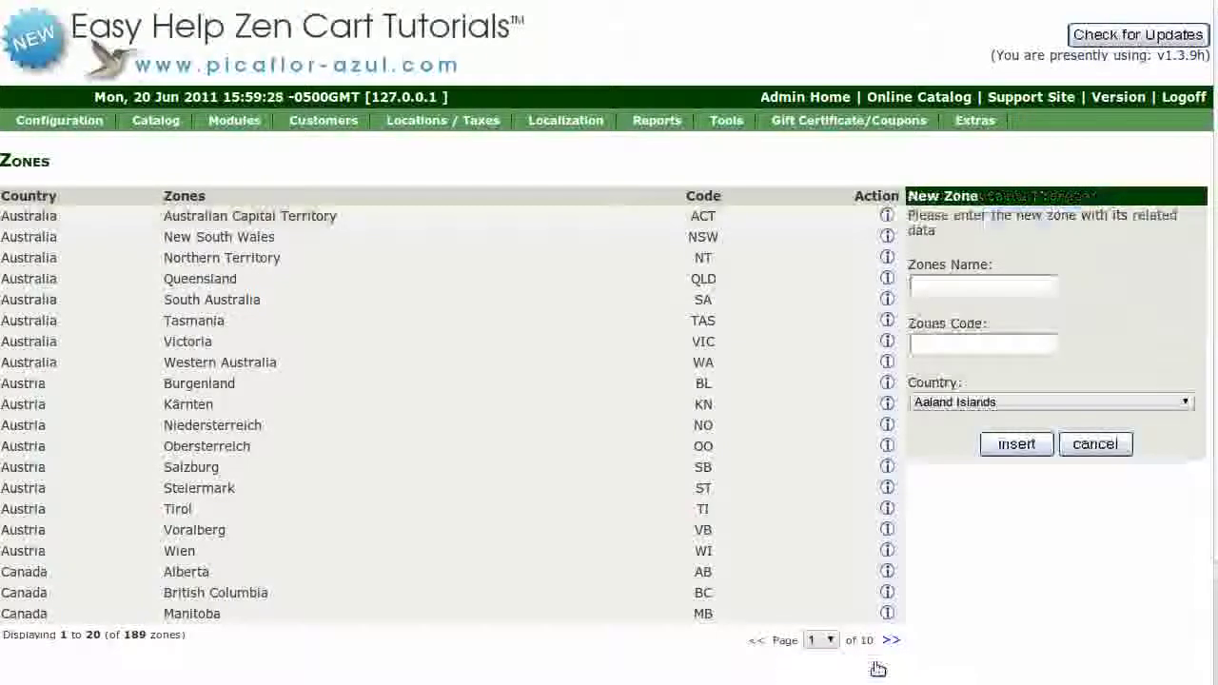
click(996, 281)
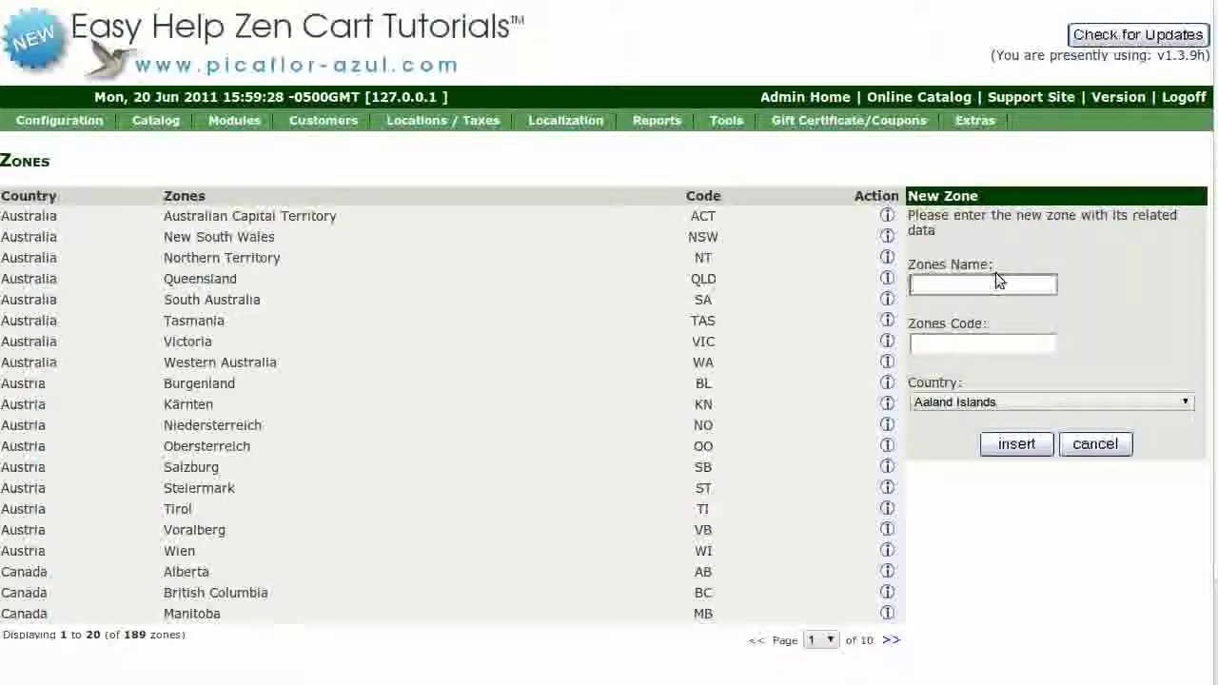
text(United States)
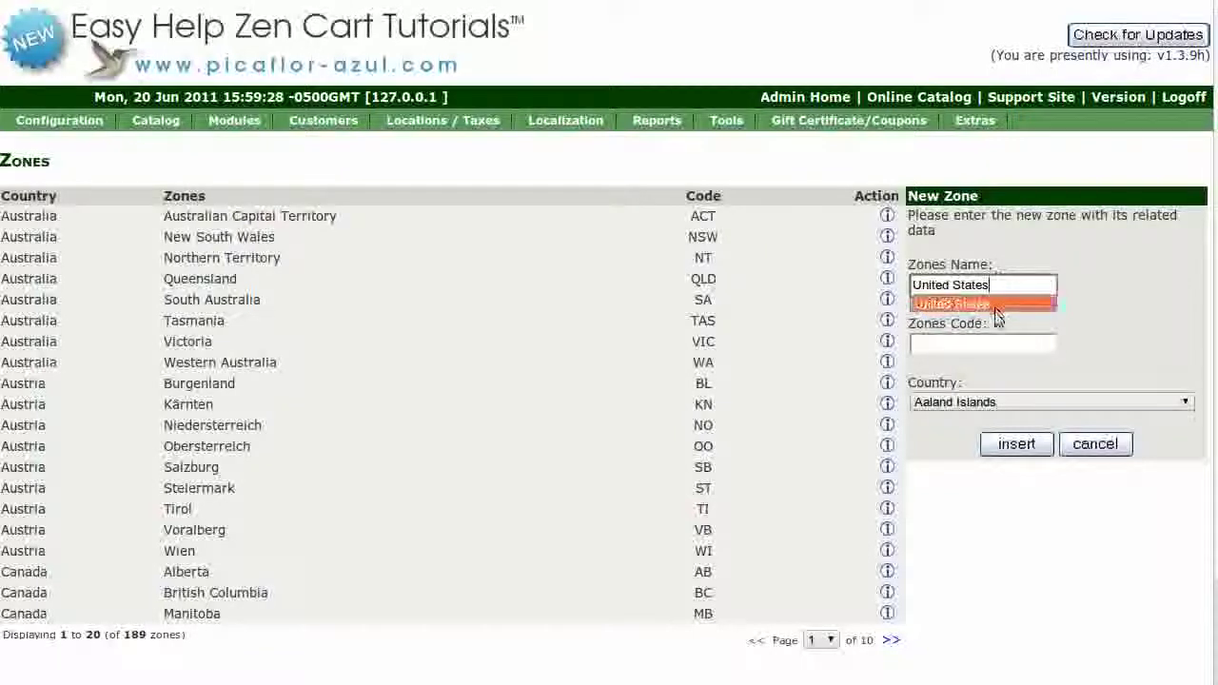
click(987, 343)
text(US)
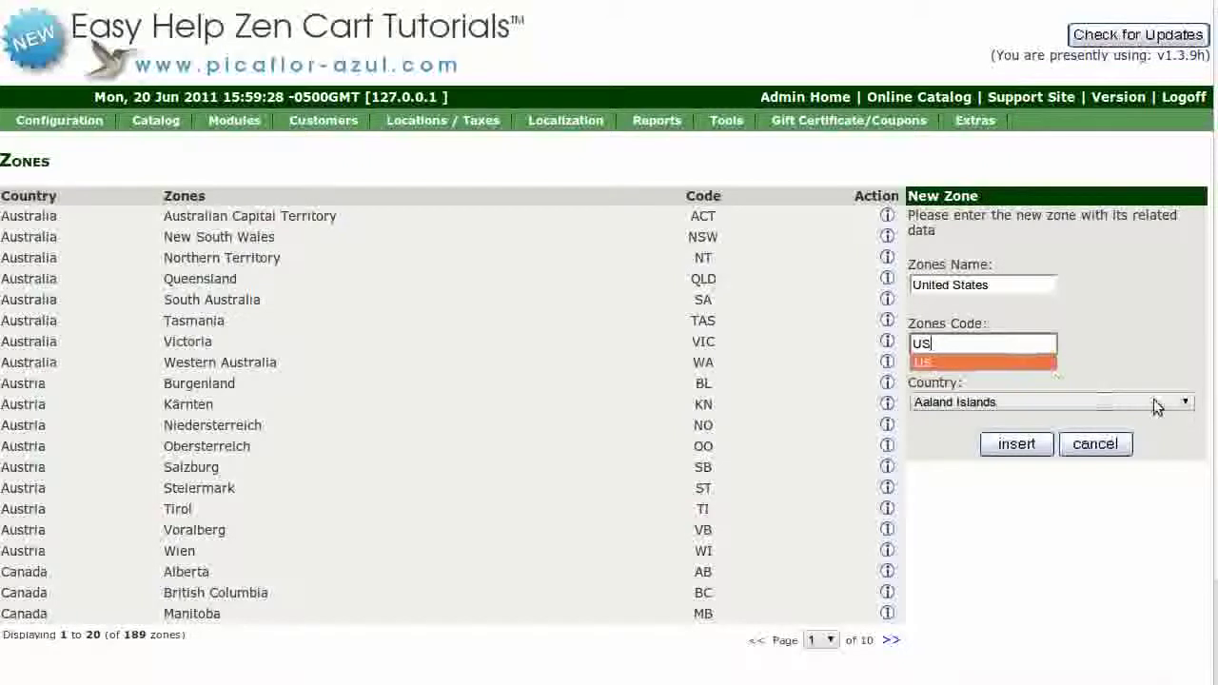
click(1186, 403)
drag(1189, 452, 1095, 666)
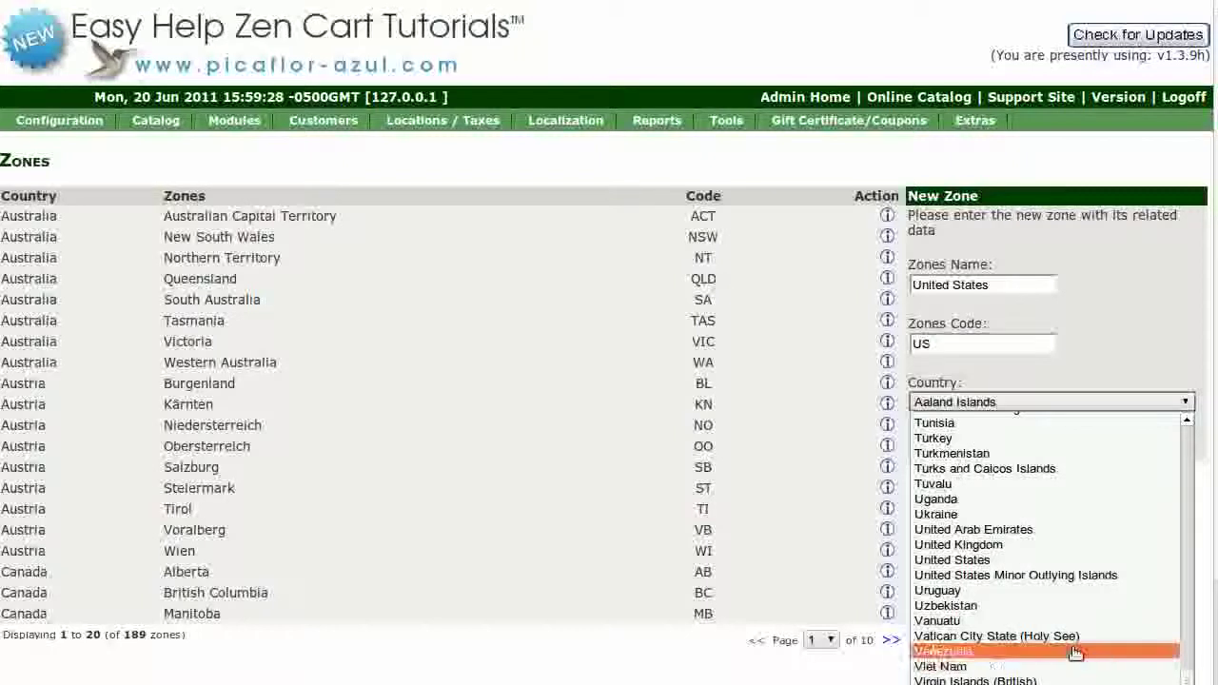
click(1031, 562)
click(1009, 448)
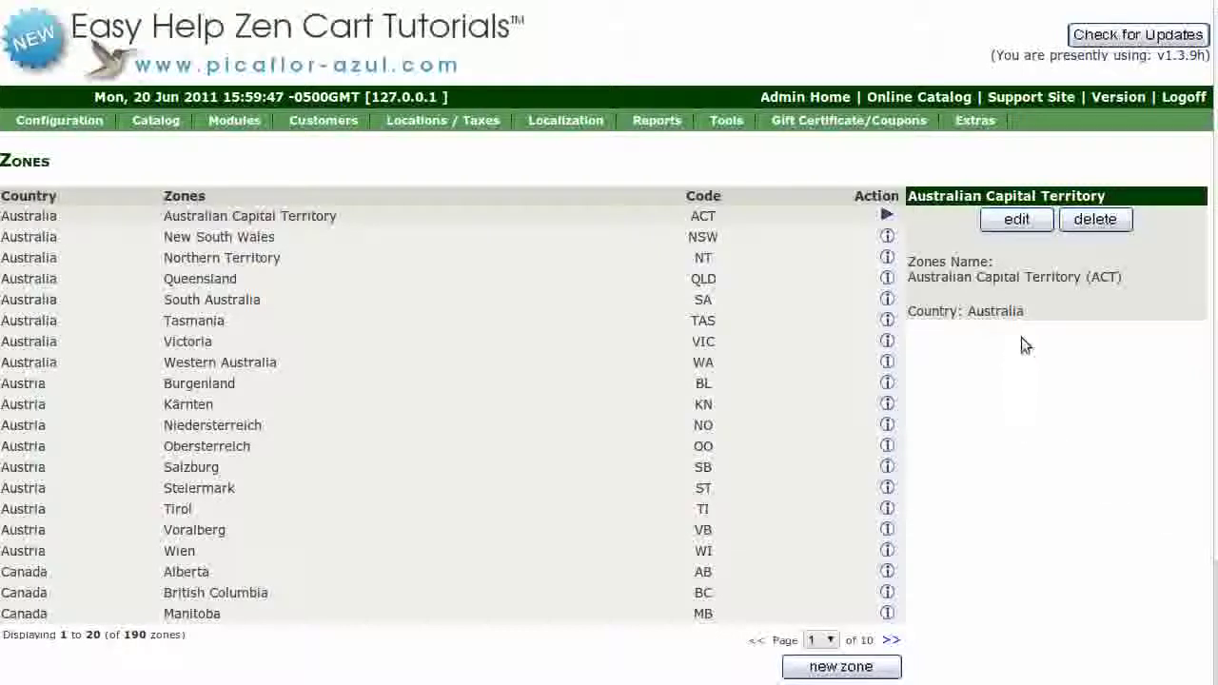
Step: Create zone definition 'United States' described 'Us only shipping' and view its empty country list
mouse_move(483, 121)
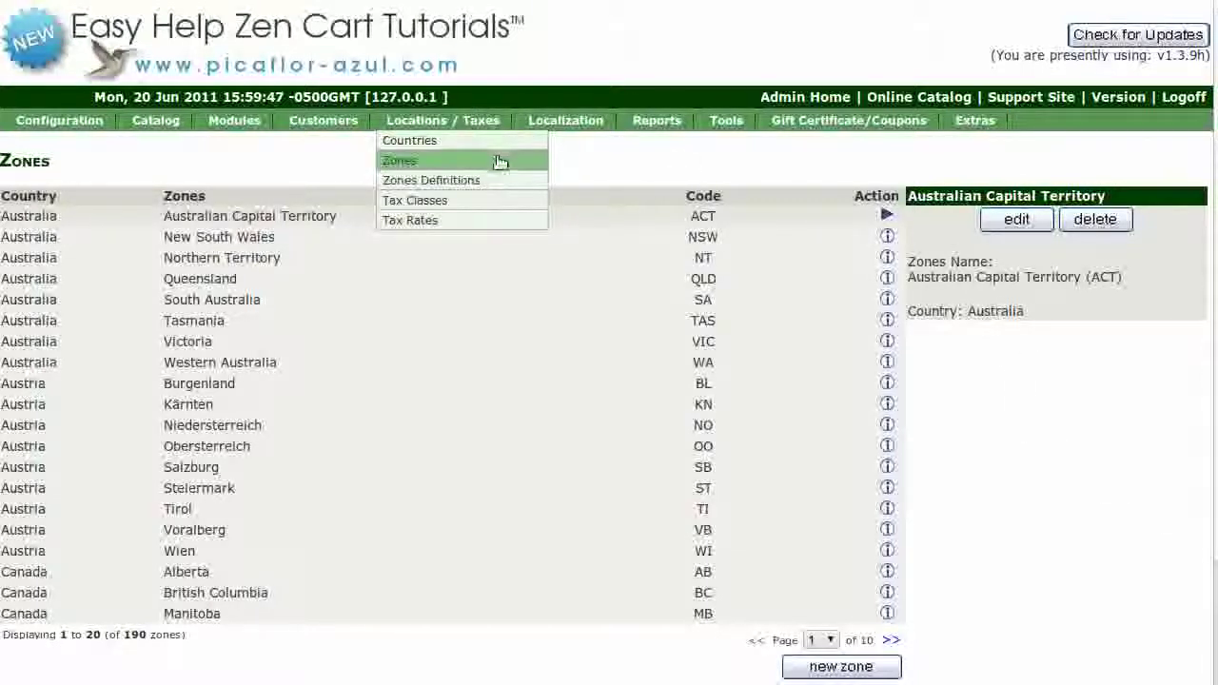
click(517, 181)
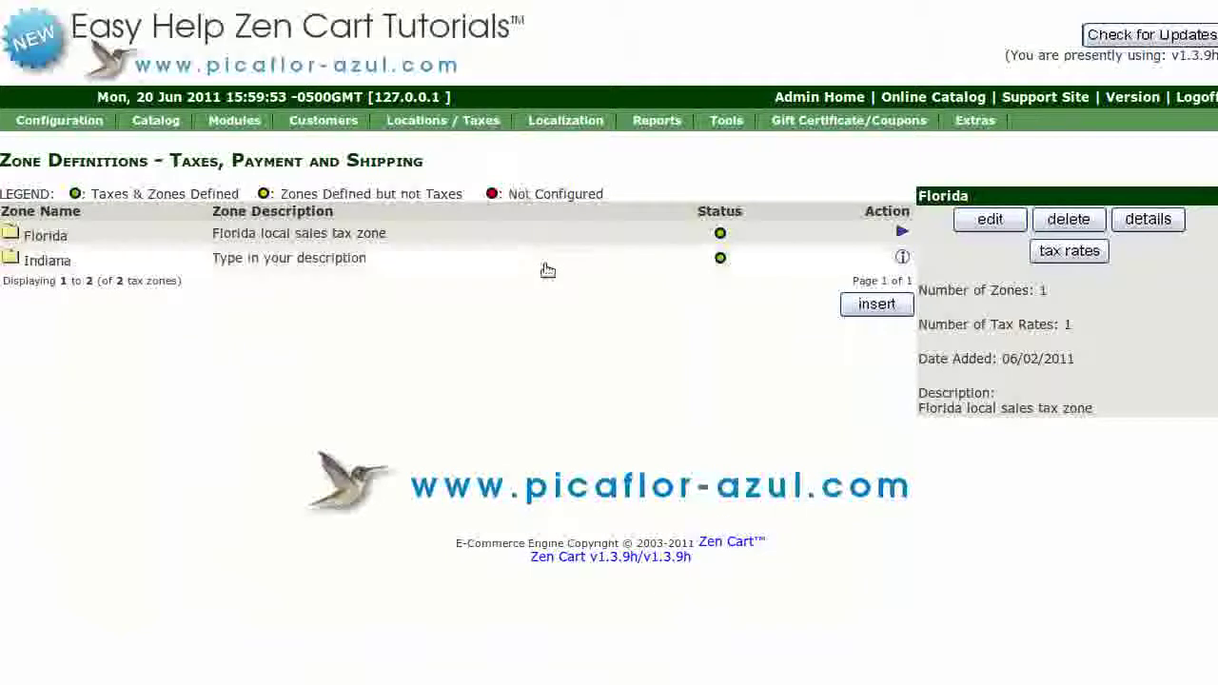
click(869, 306)
click(994, 268)
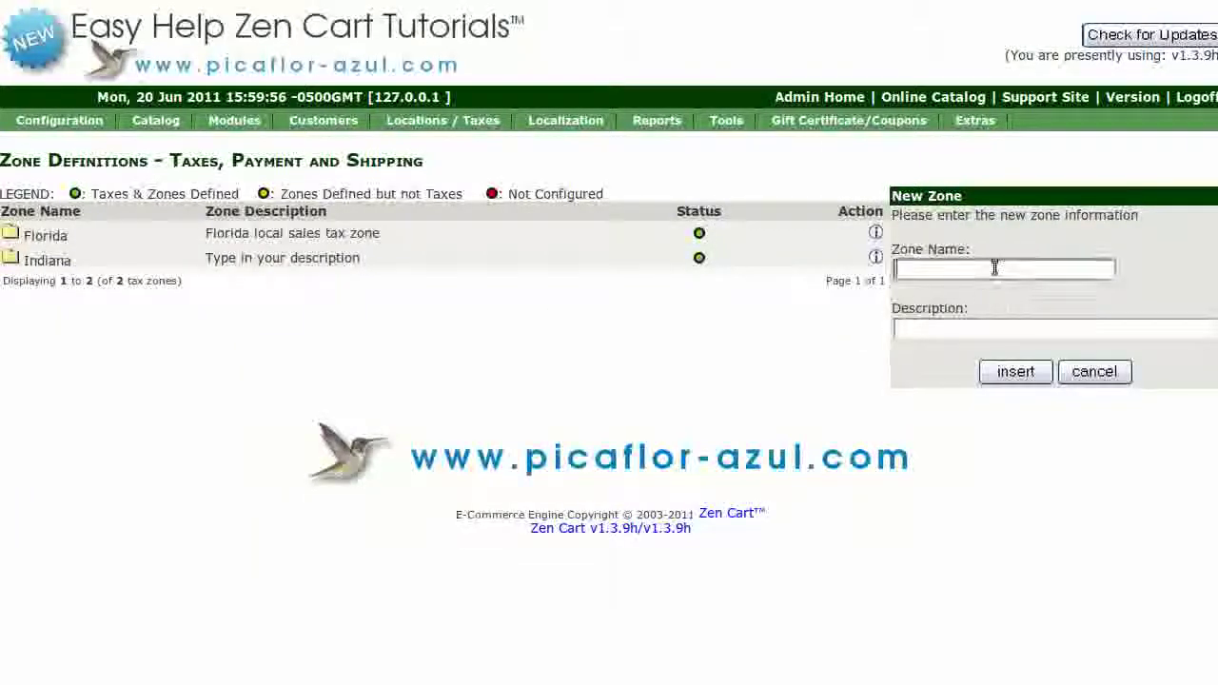
text(United States)
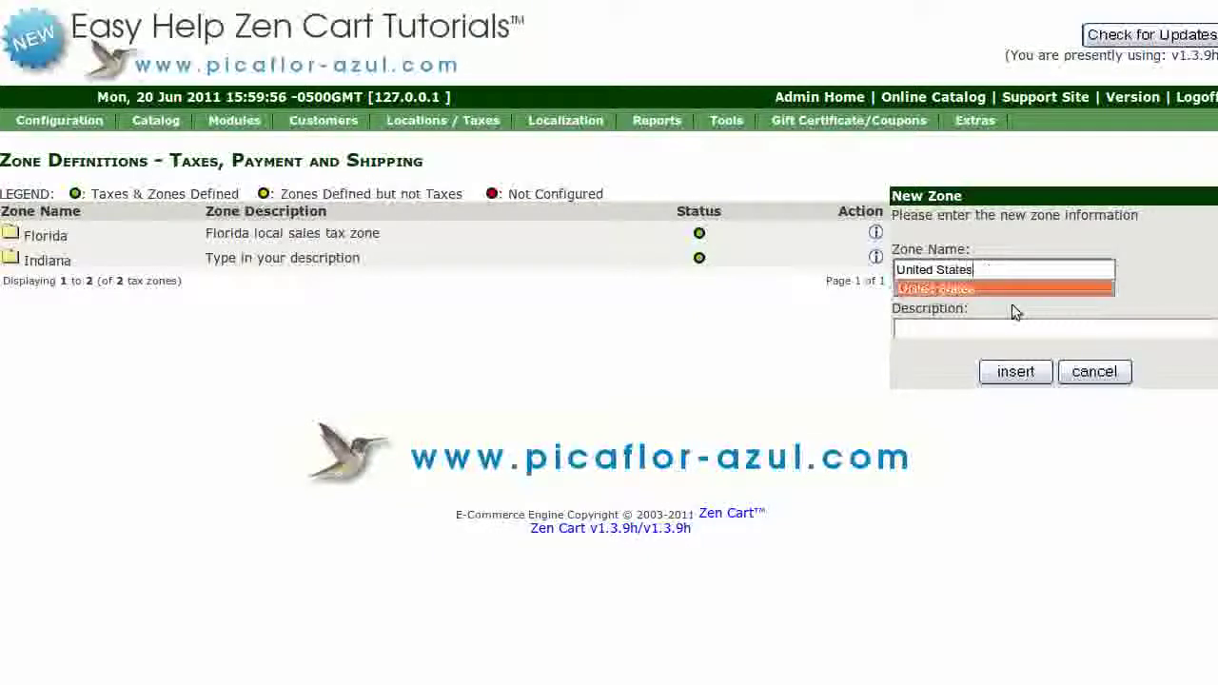
click(1006, 329)
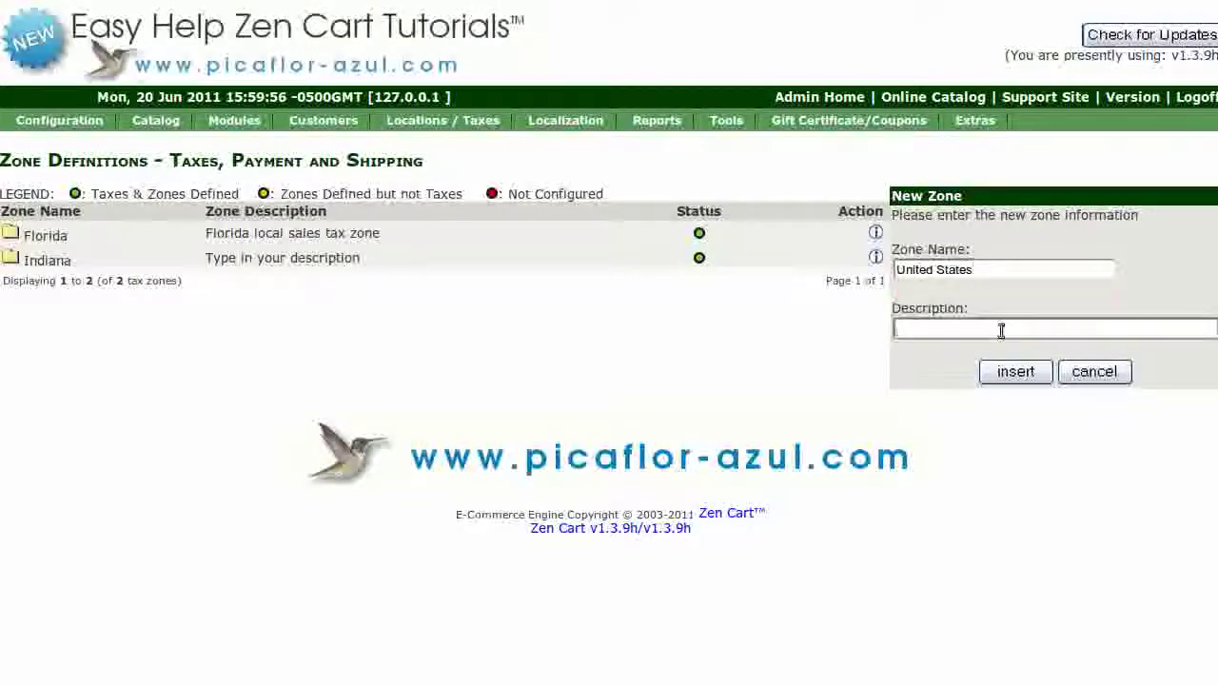
text(Us only shipping)
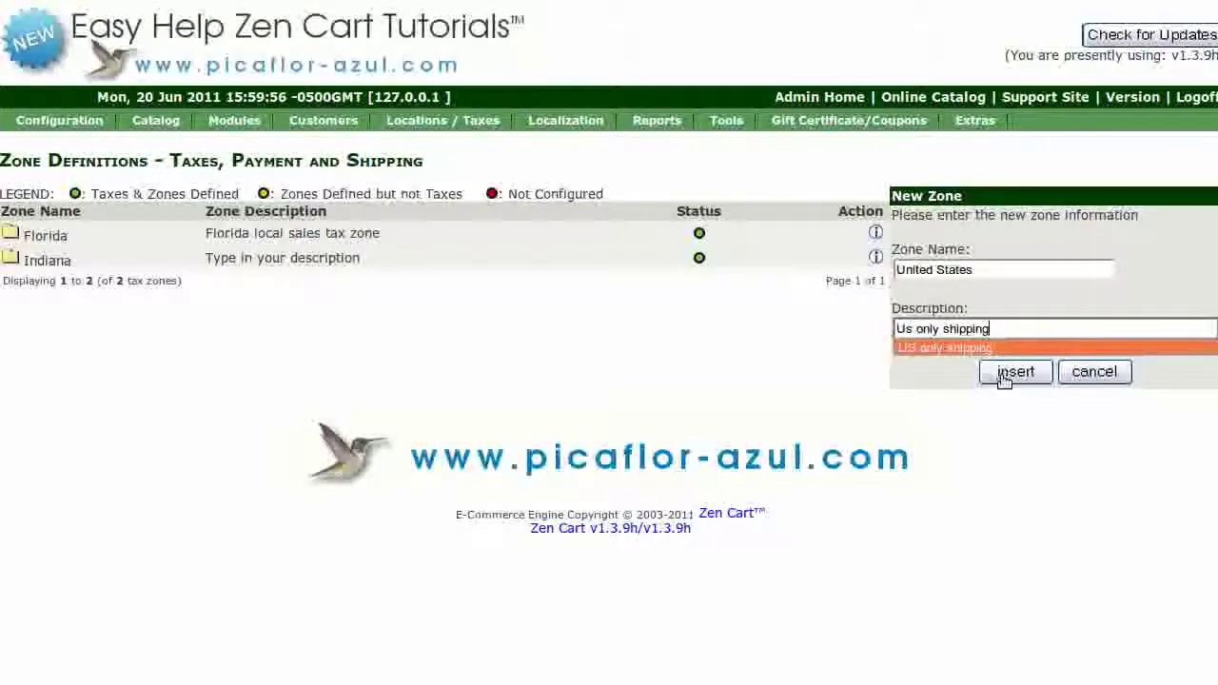
click(1009, 373)
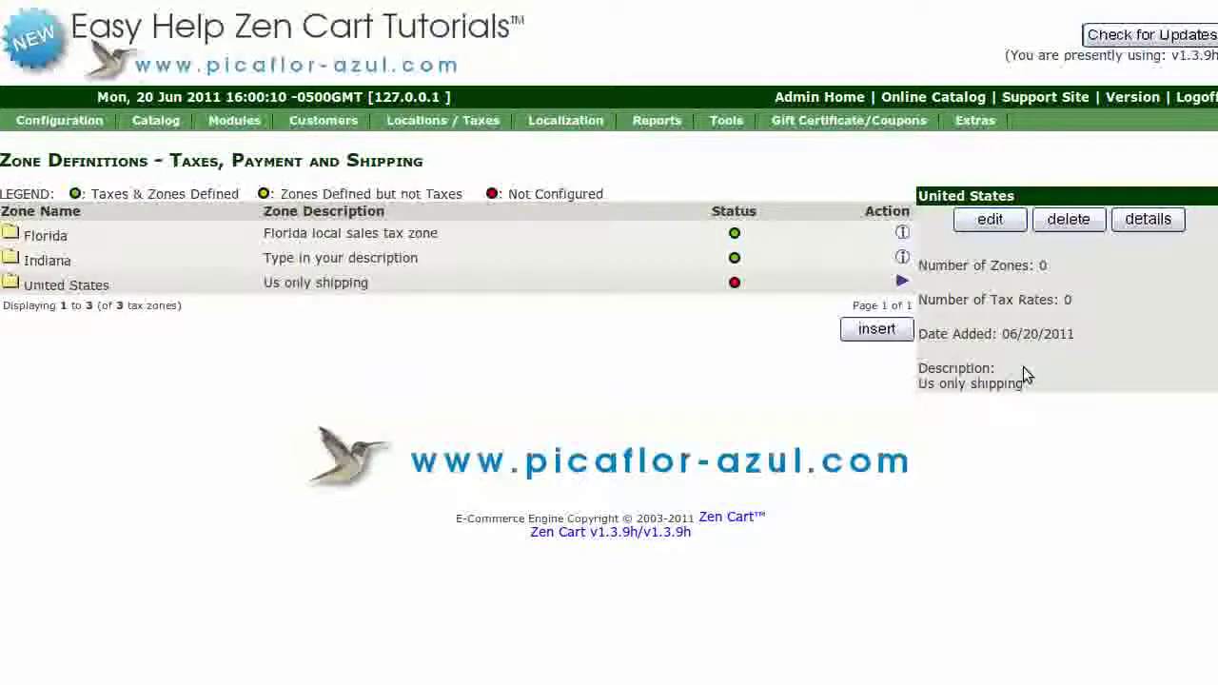
click(1150, 227)
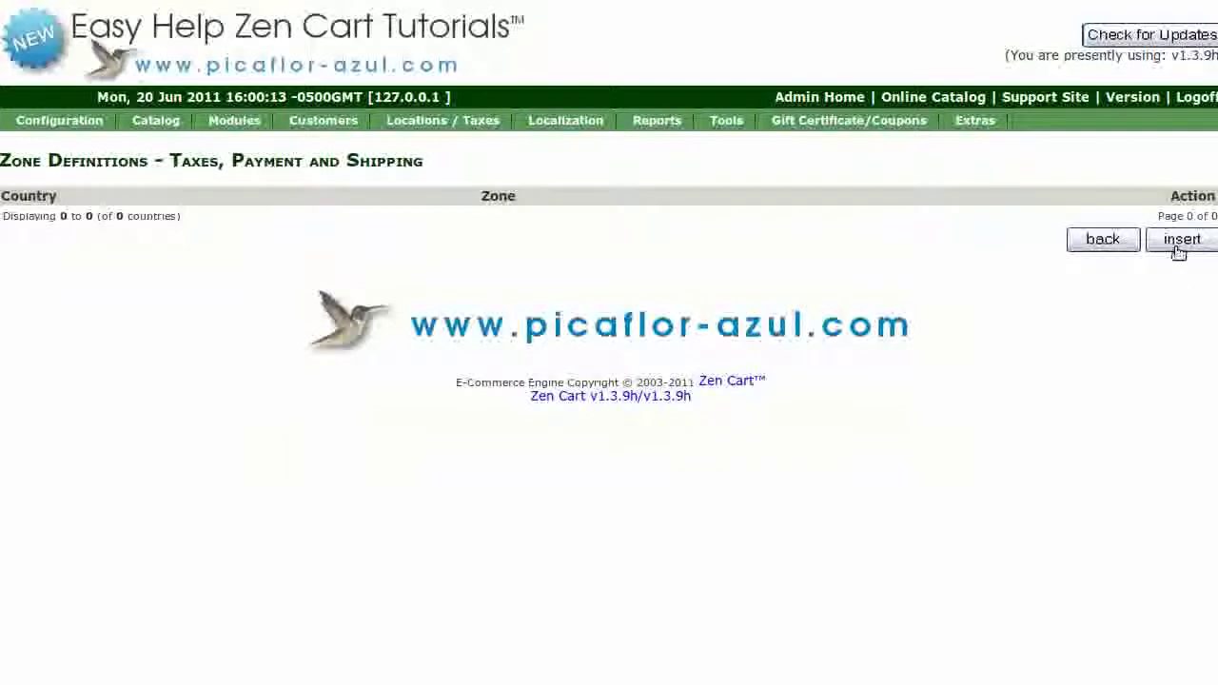
Step: Add a sub zone with country United States and zone Alabama to the definition
click(1180, 241)
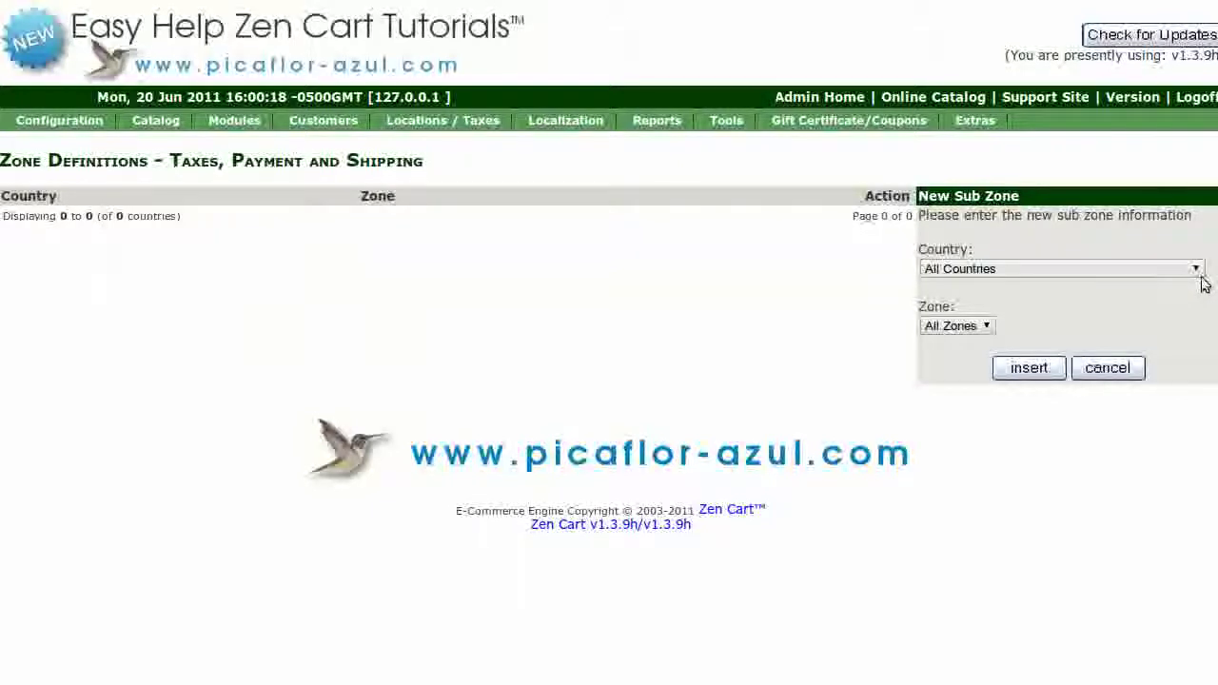
click(1202, 272)
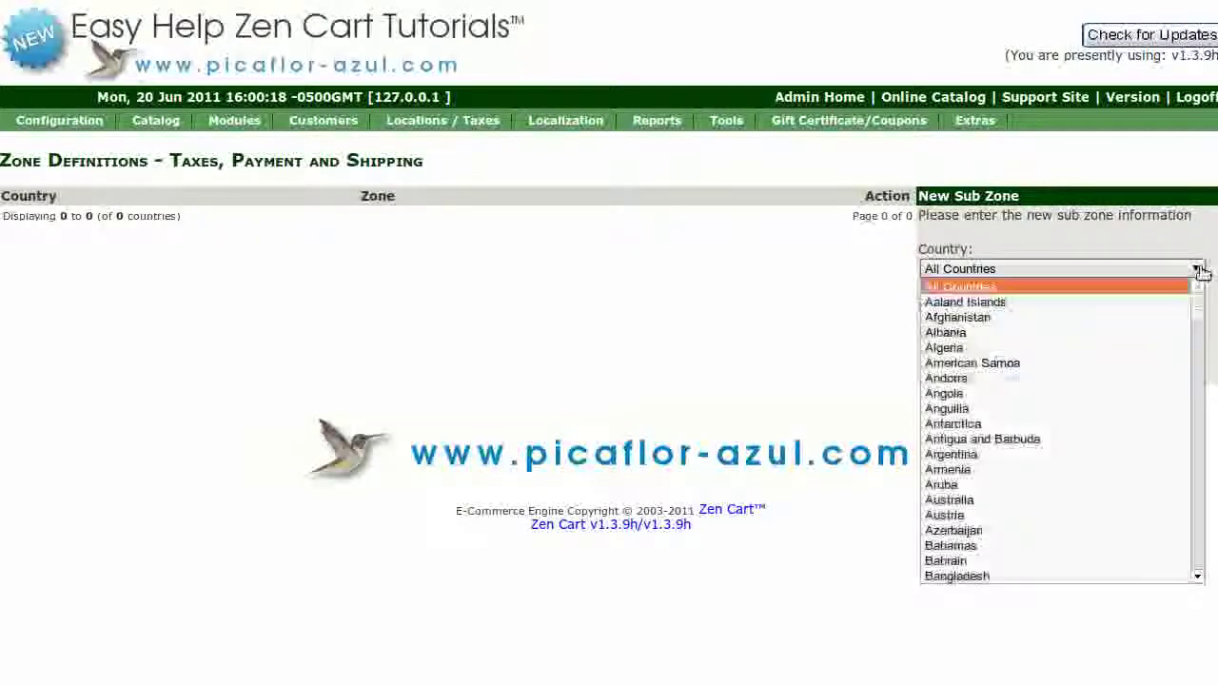
drag(1201, 302, 1173, 560)
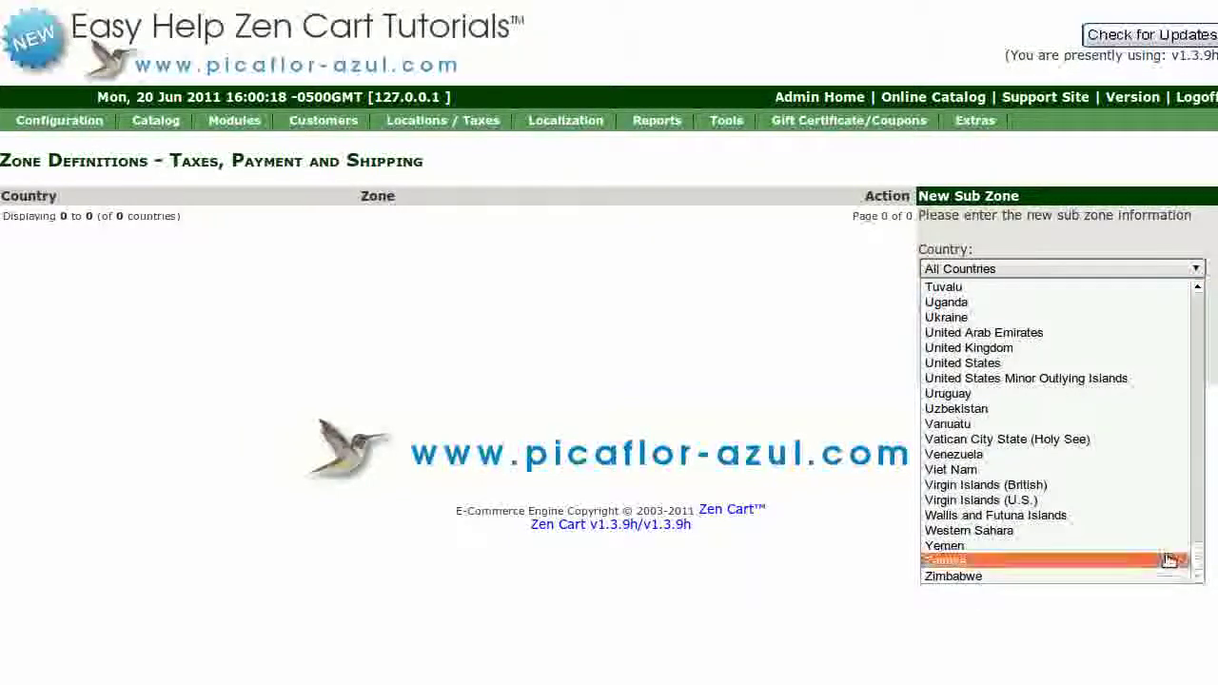
click(1068, 363)
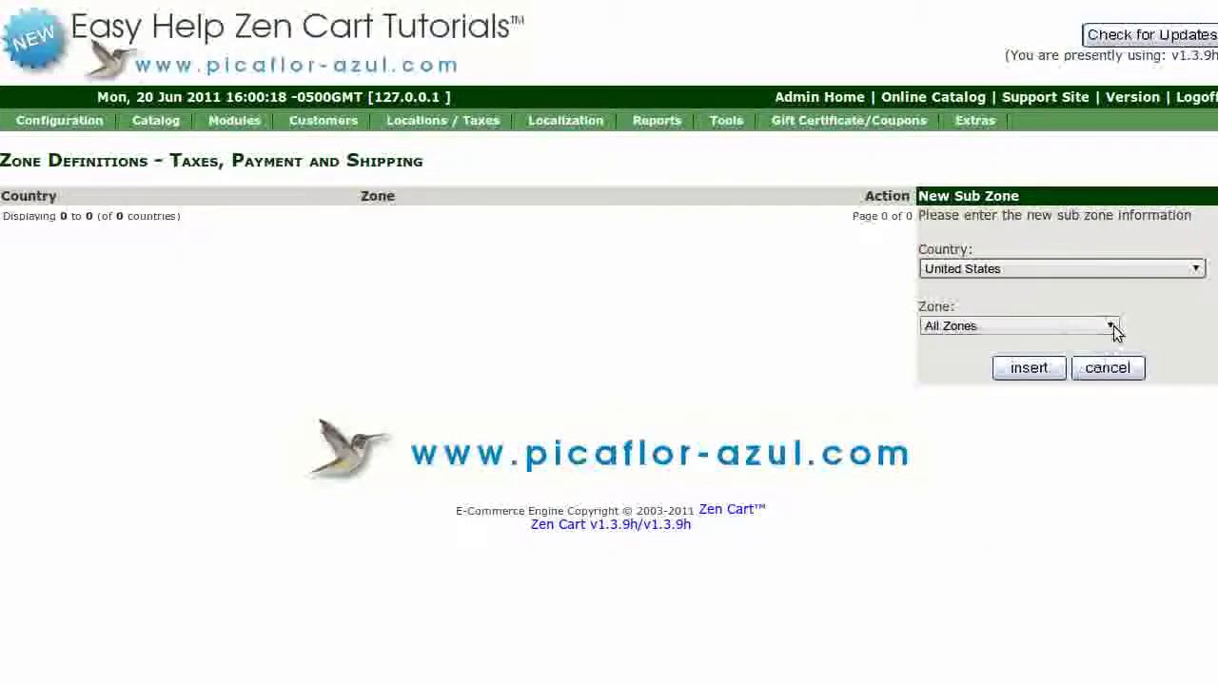
click(1111, 327)
click(1069, 360)
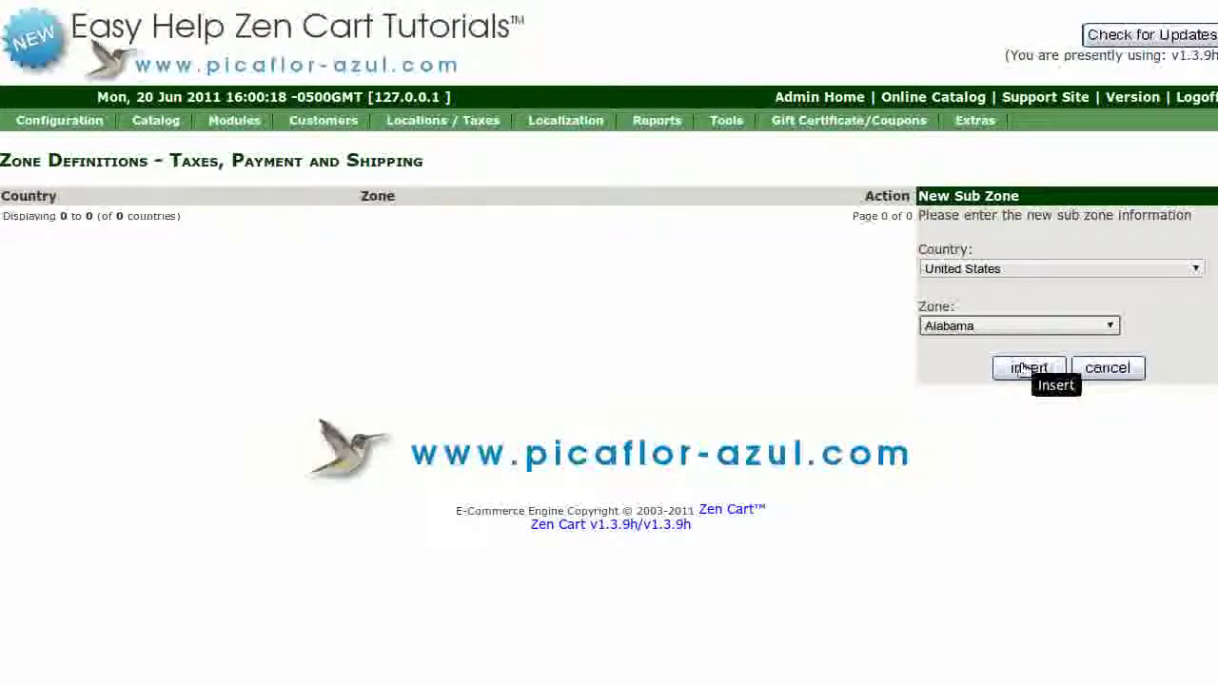
click(1025, 369)
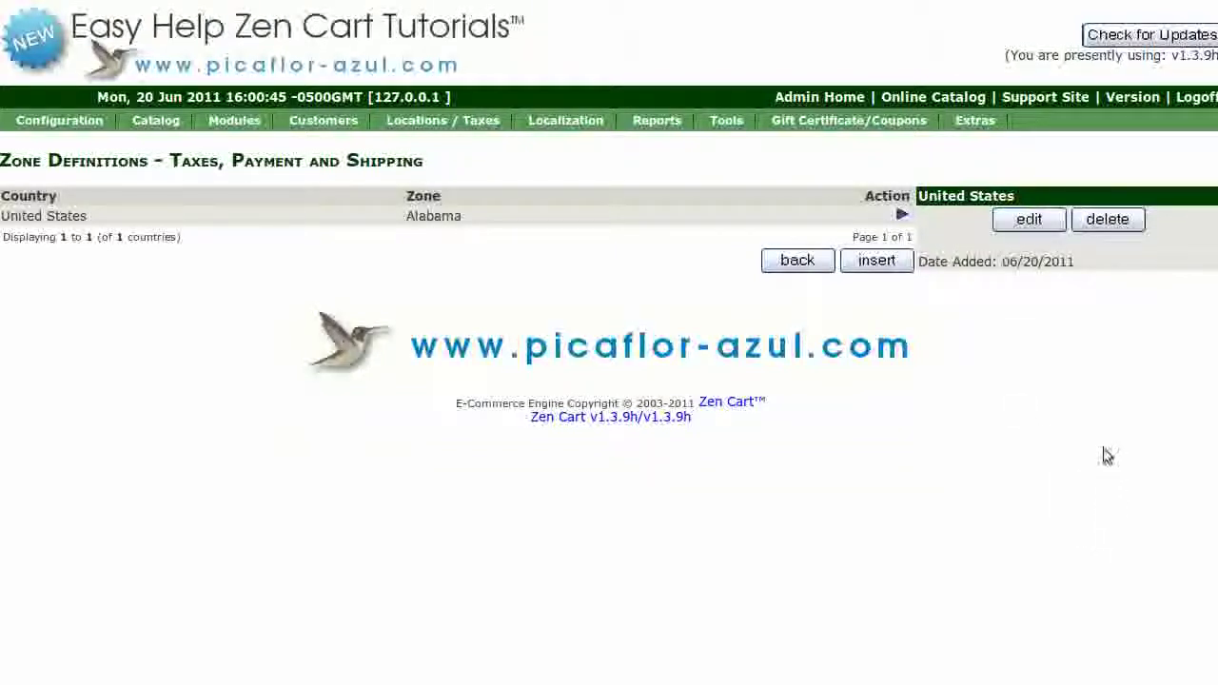
Step: Install the United Parcel Service module from the Shipping Modules list
mouse_move(267, 132)
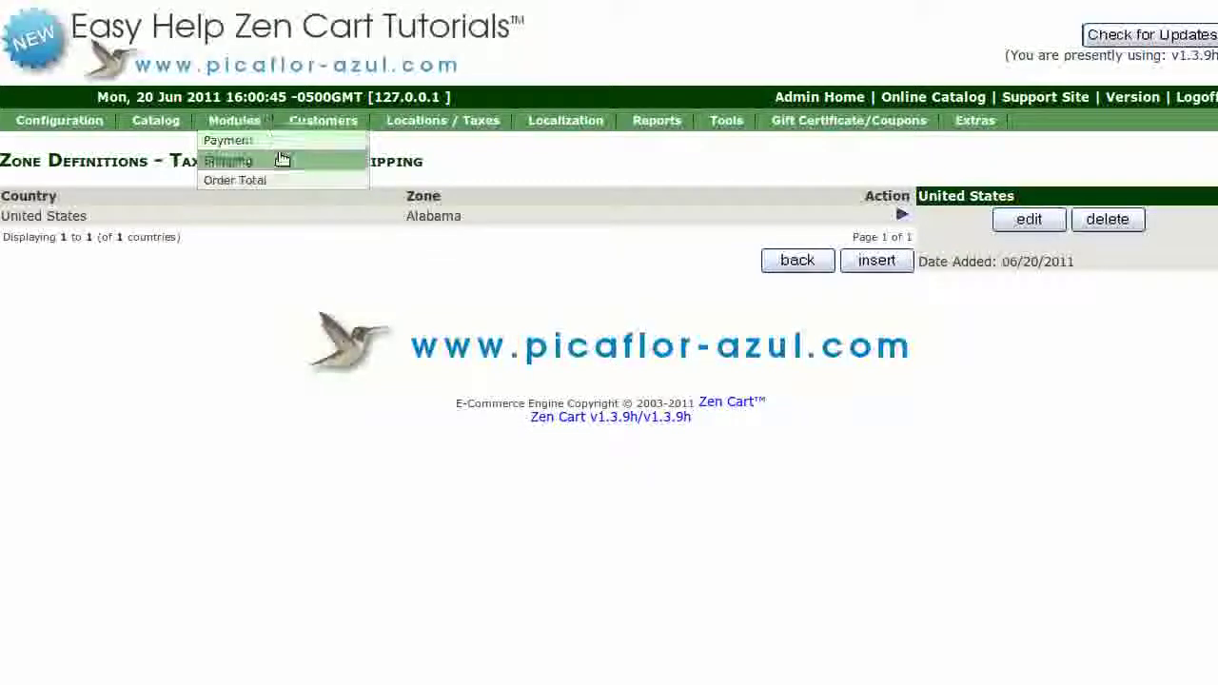
click(279, 162)
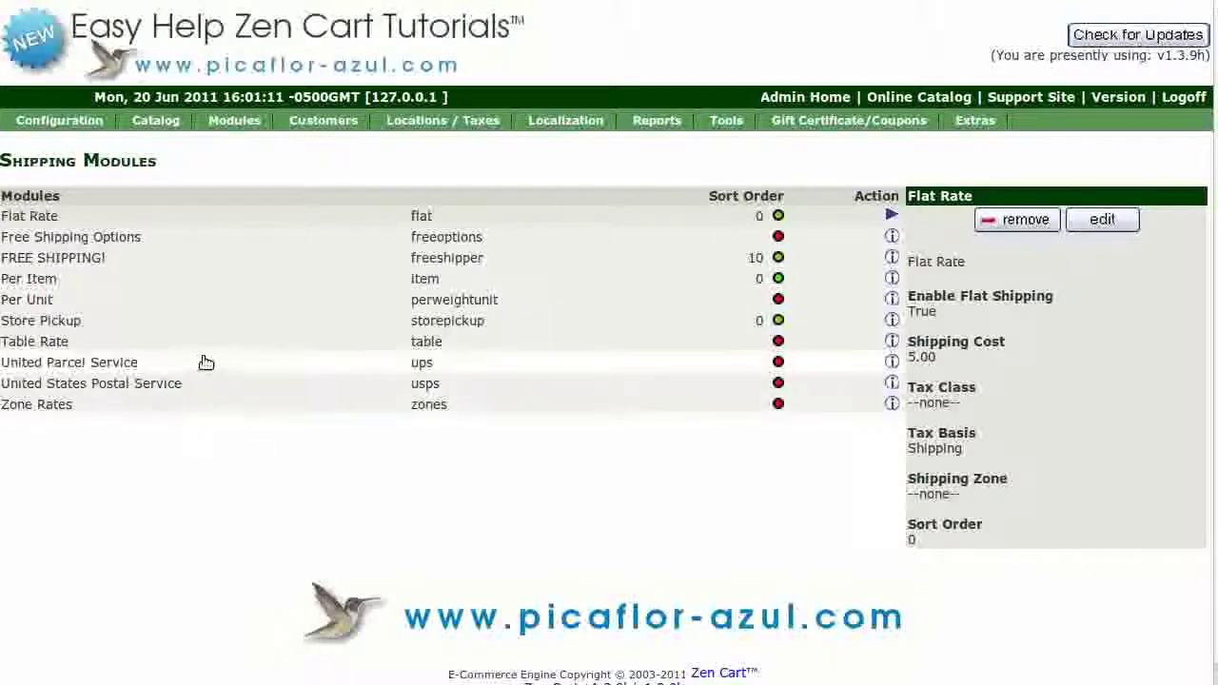
click(145, 361)
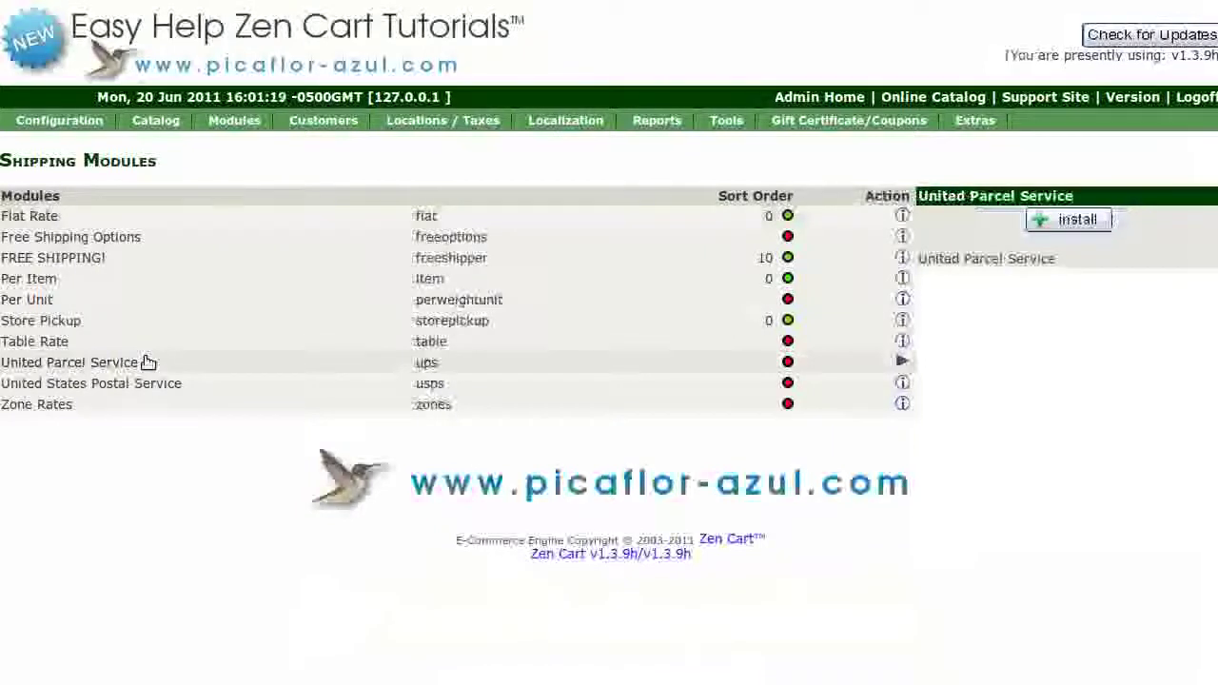
click(1067, 221)
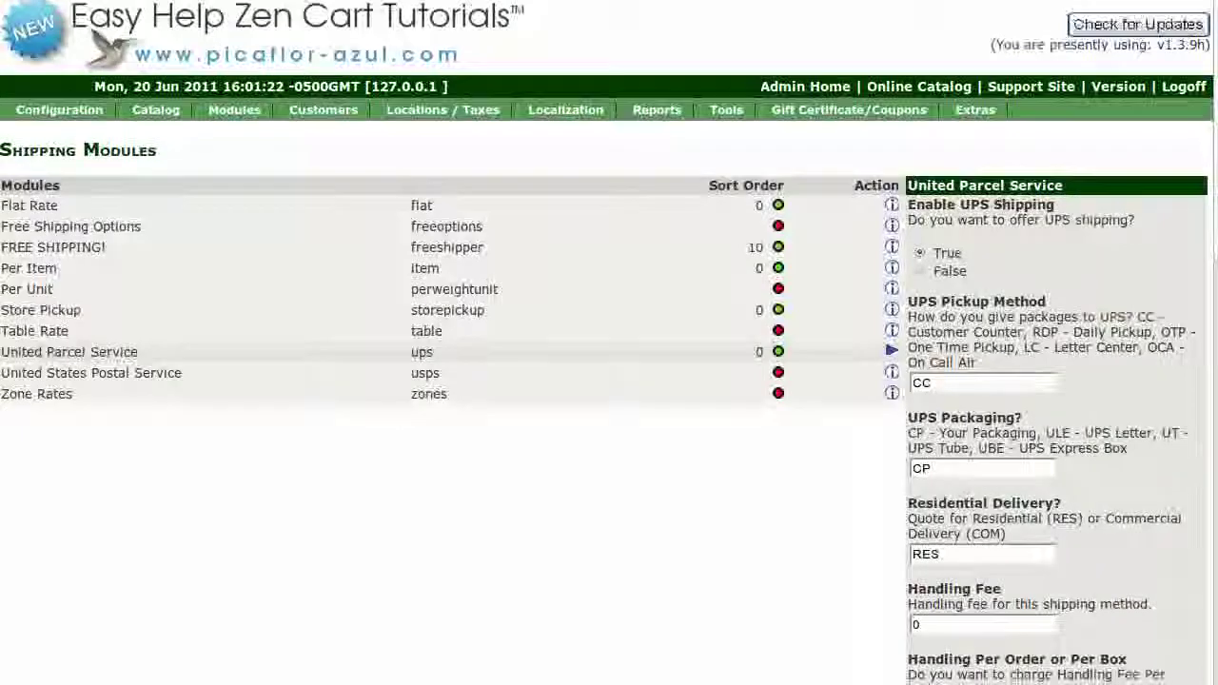
Step: Set the UPS module's shipping zone to United States and save its settings
scroll(1210, 253, down, 4)
scroll(1059, 343, down, 5)
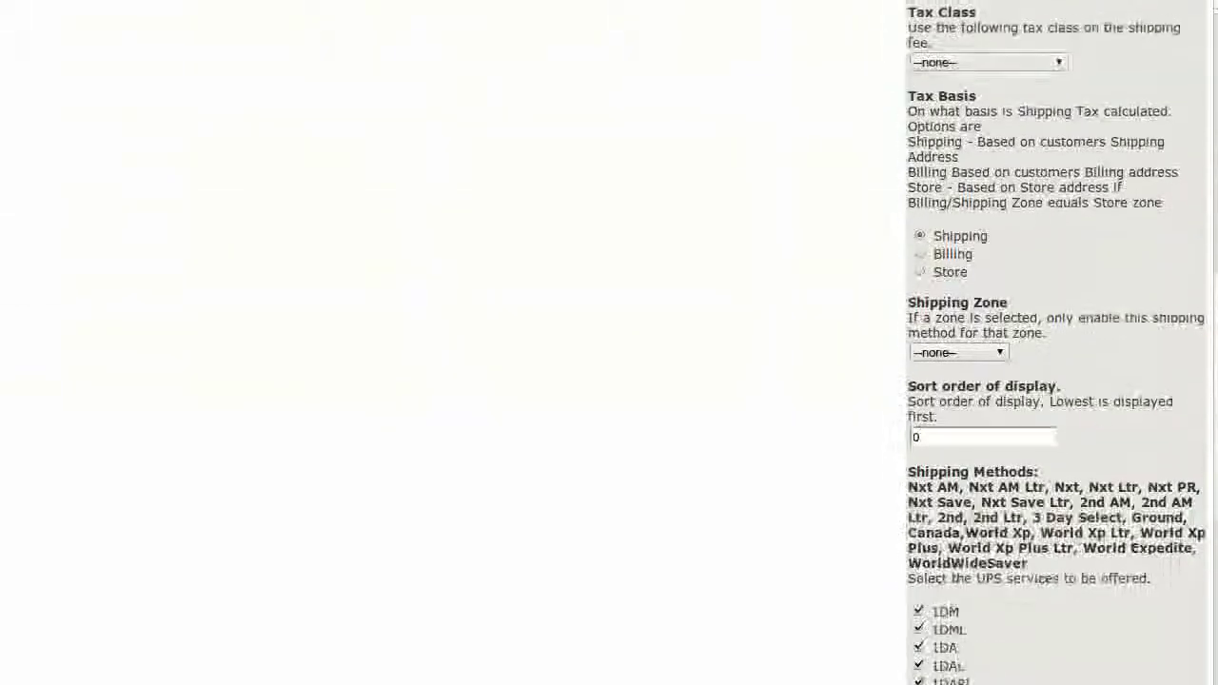
scroll(1118, 394, down, 1)
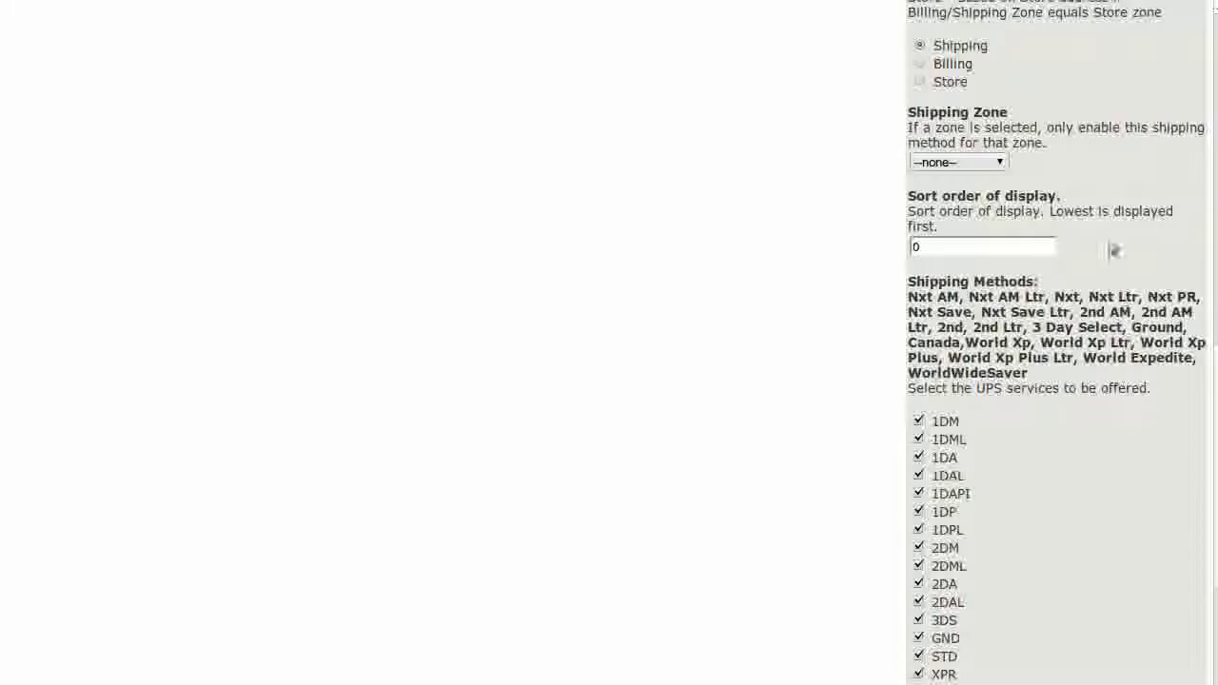
click(1002, 164)
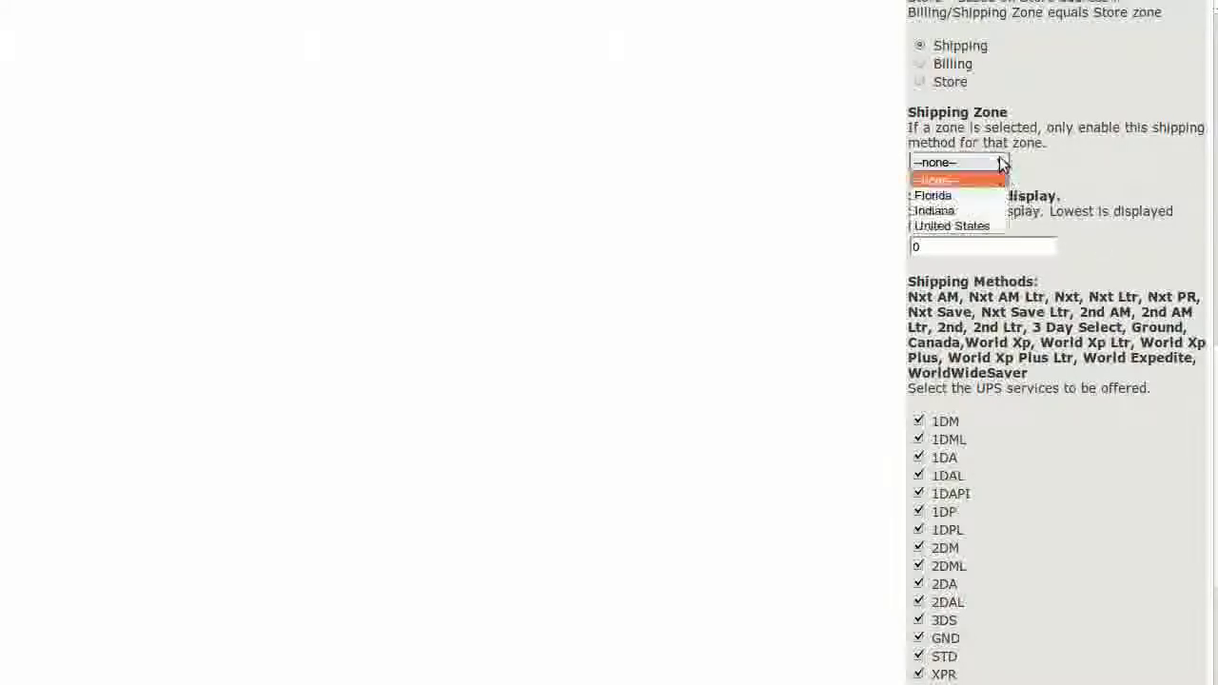
click(969, 226)
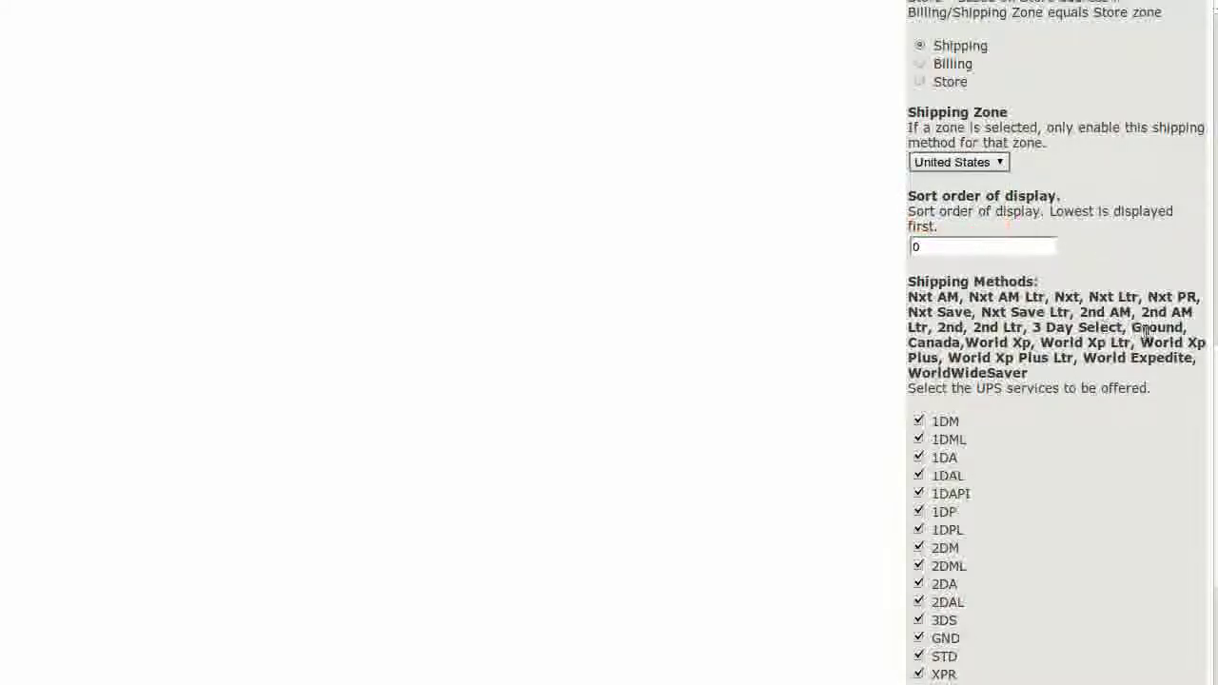
scroll(969, 236, down, 1)
scroll(969, 285, down, 3)
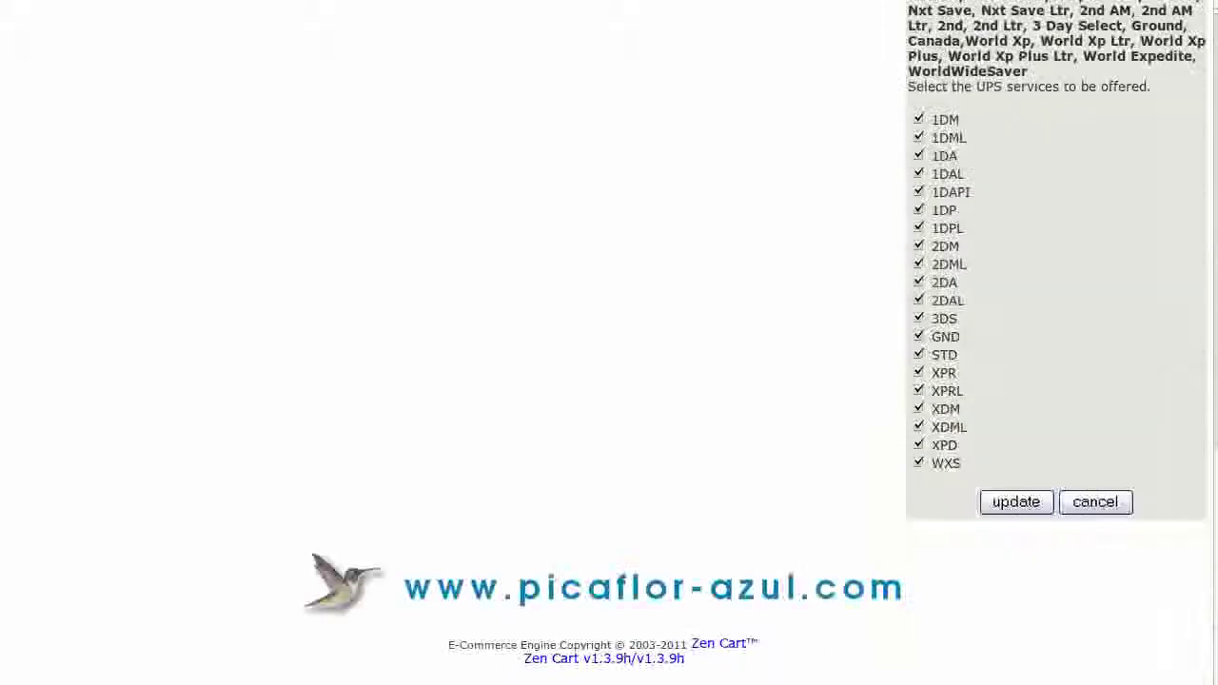
click(1013, 502)
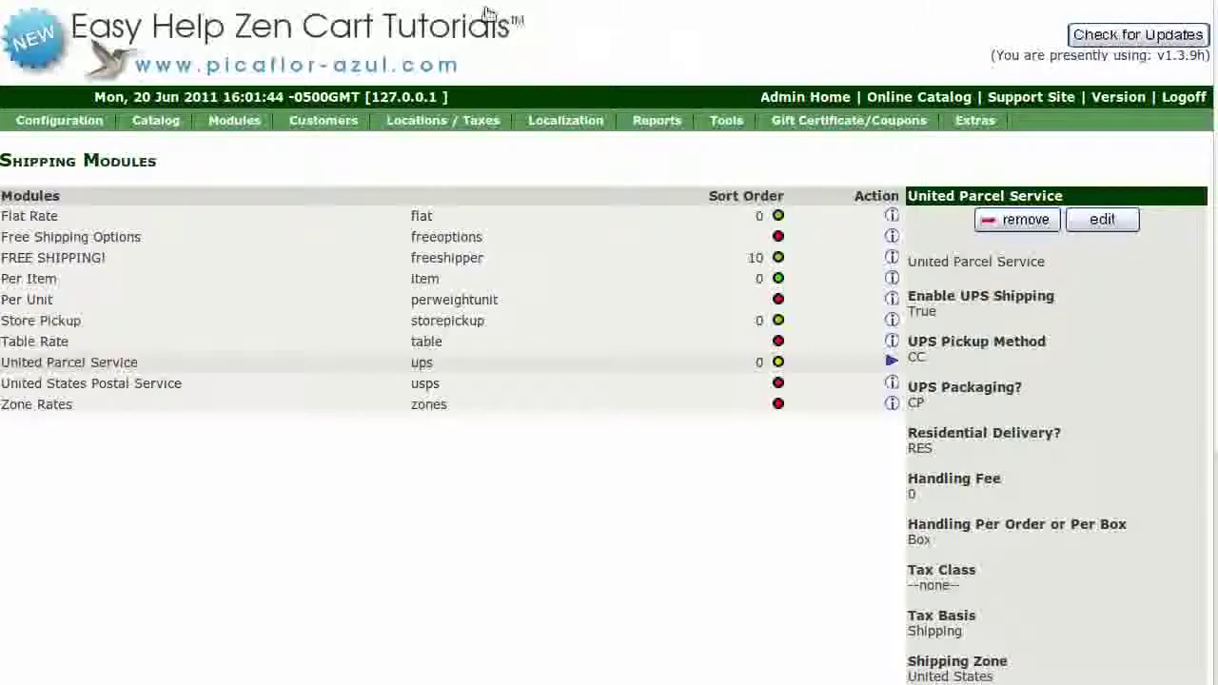